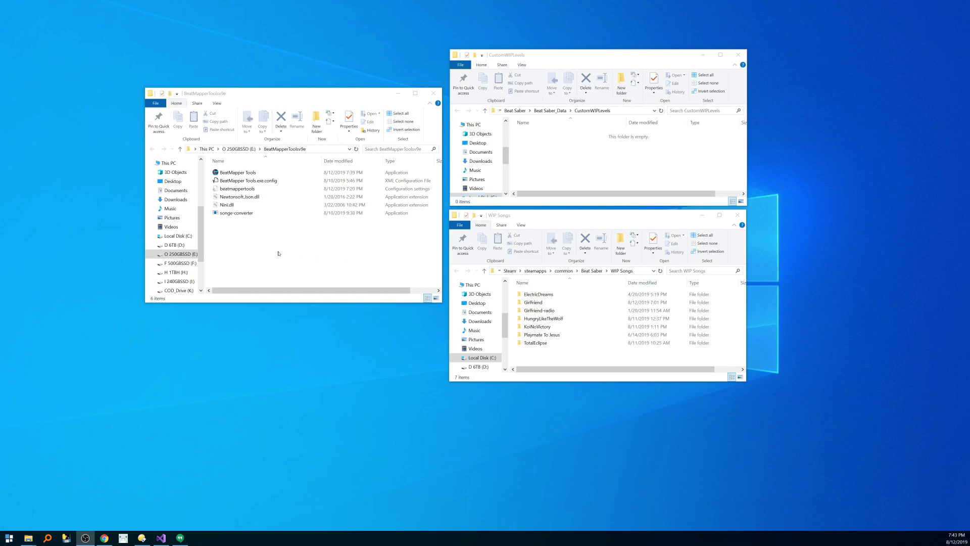
Bring the BeatMapperToolsv9e Explorer window in front of the CustomWIPLevels and WIP Songs windows.
click(256, 232)
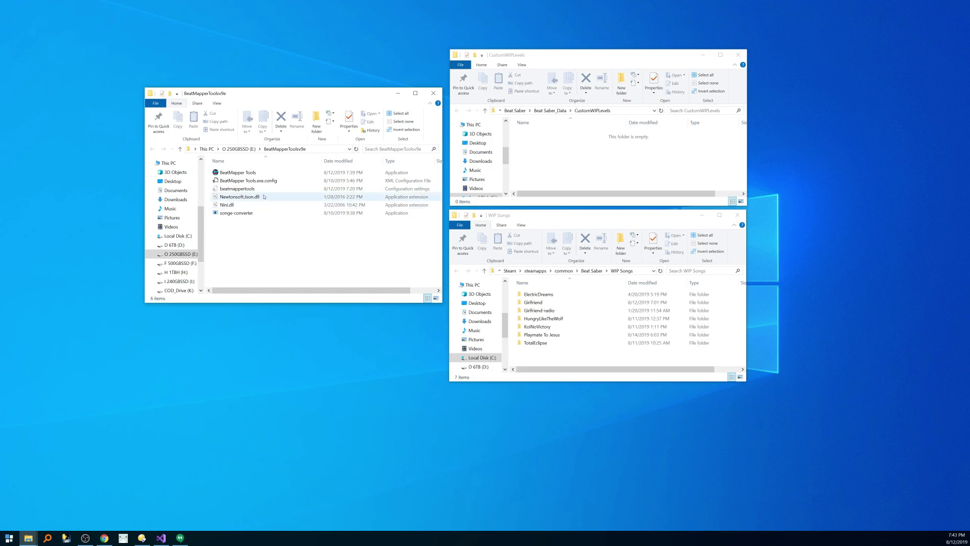
Launch BeatMapper Tools and acknowledge both first-run notices to begin the setup wizard.
double_click(245, 174)
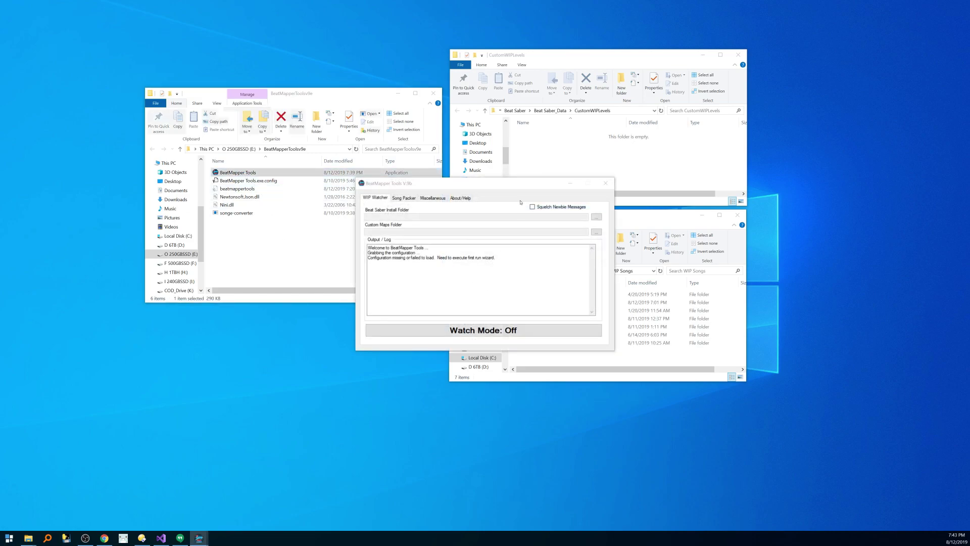
drag(479, 153, 477, 254)
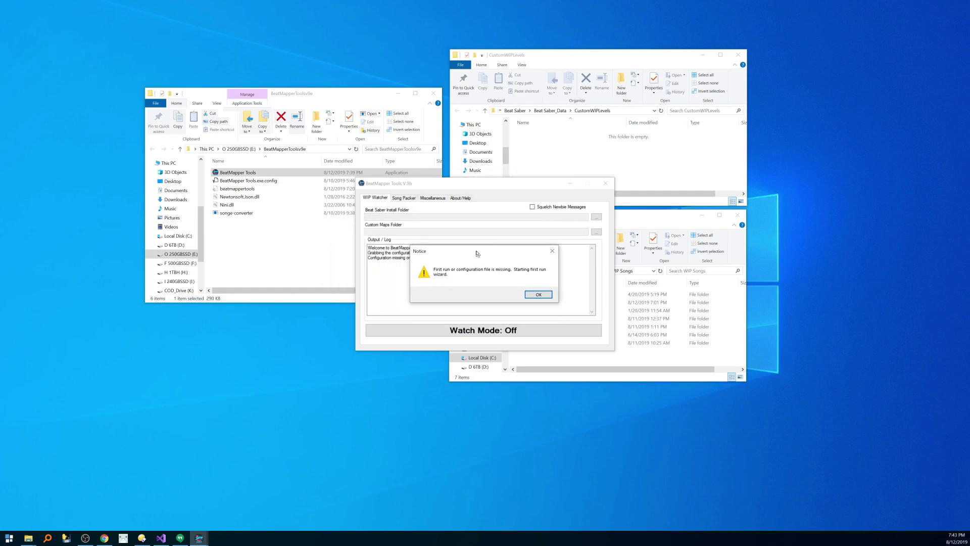
click(535, 293)
key(alt+Tab)
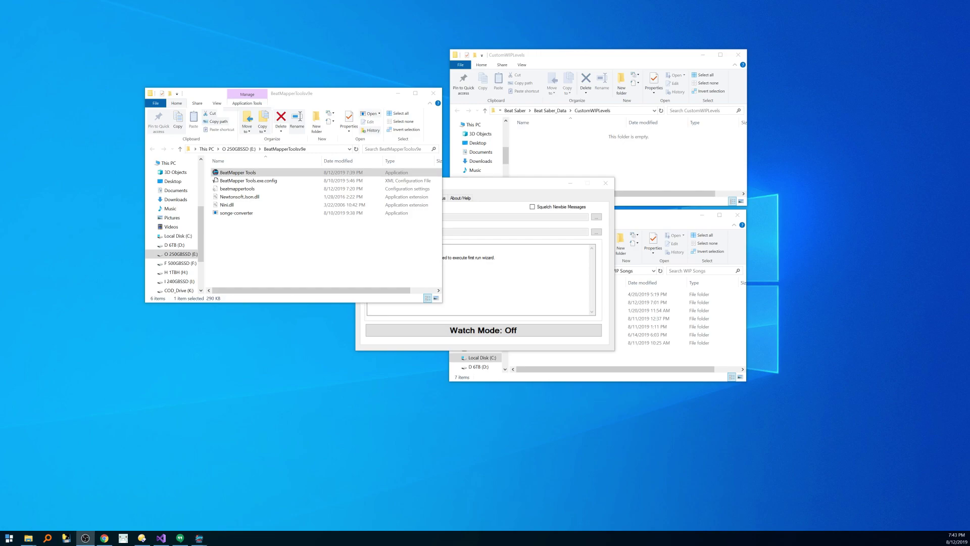
key(alt+Tab)
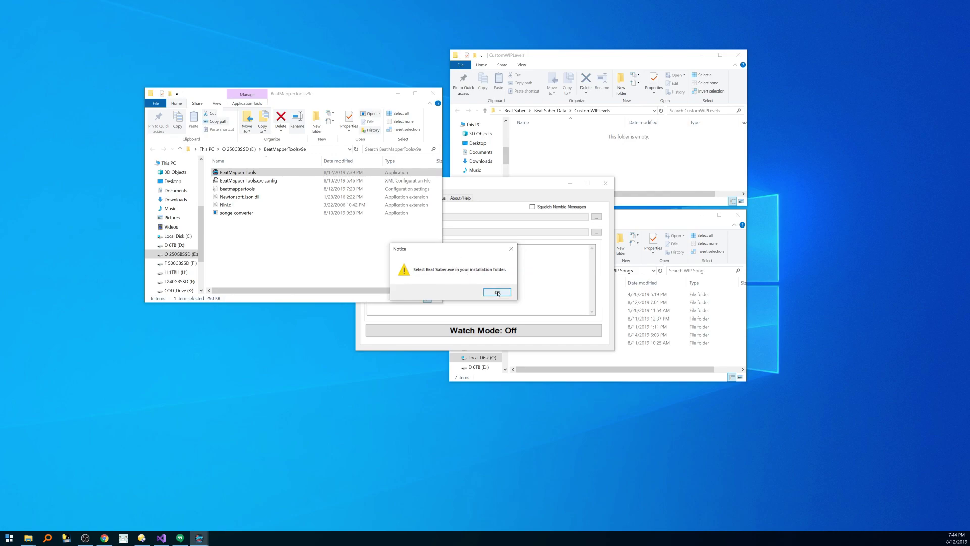
click(497, 292)
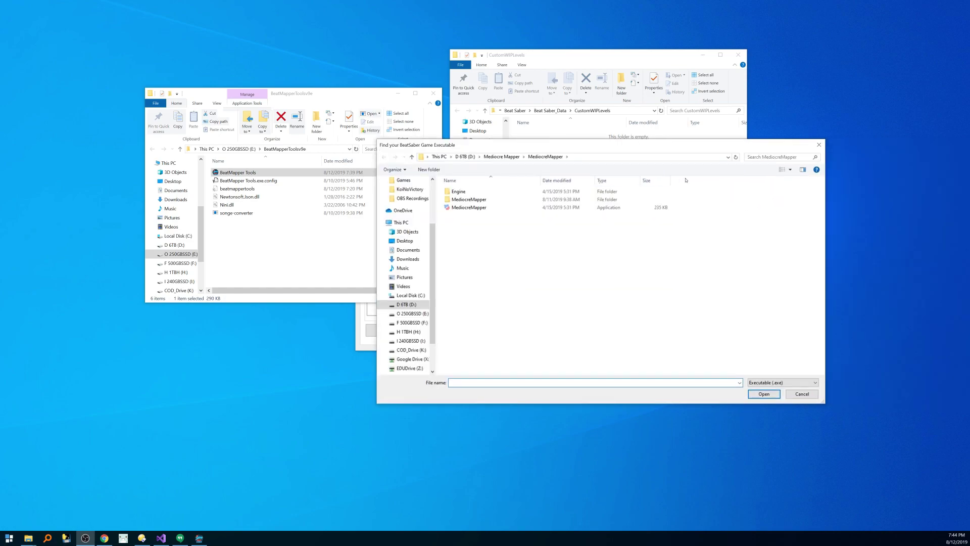
Select the Beat Saber executable in the Beat Saber game folder as the game install.
click(728, 157)
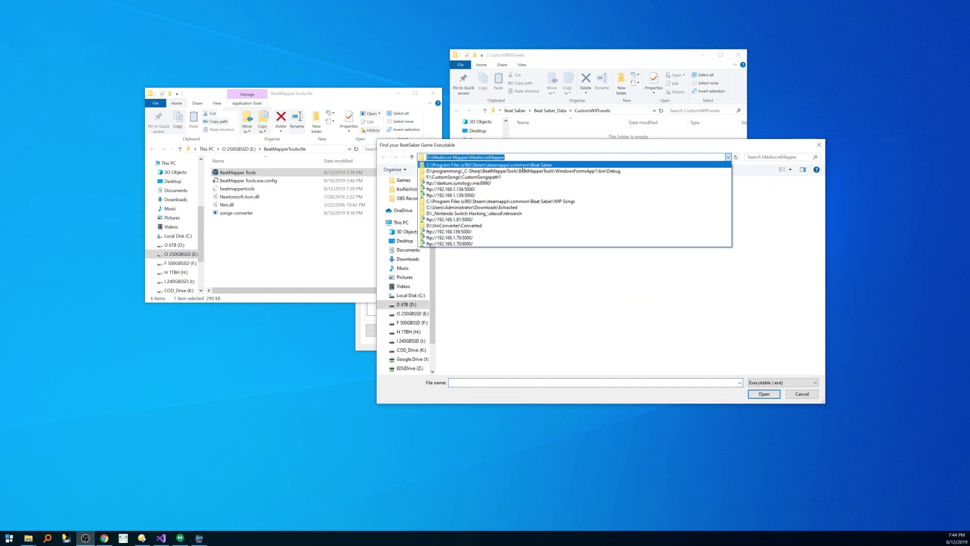
click(536, 201)
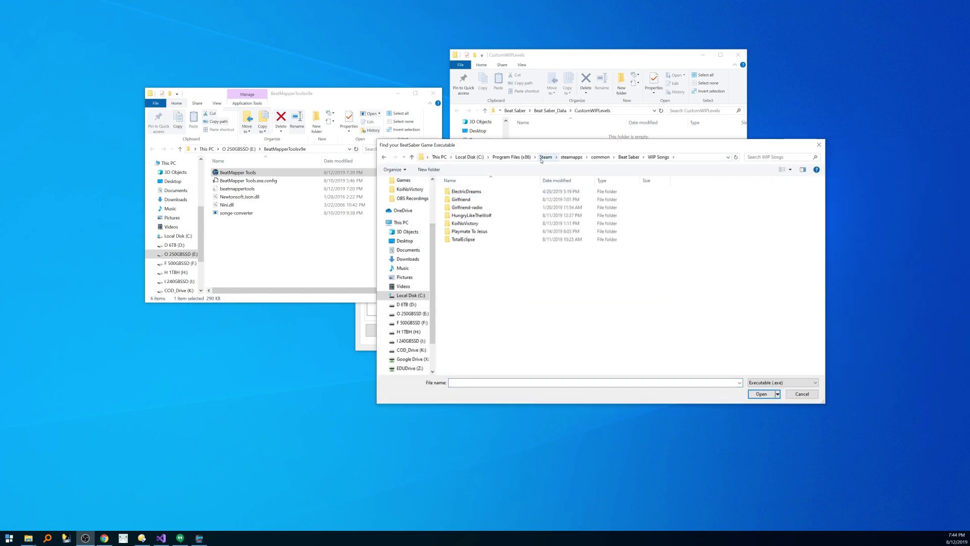
click(629, 157)
click(462, 279)
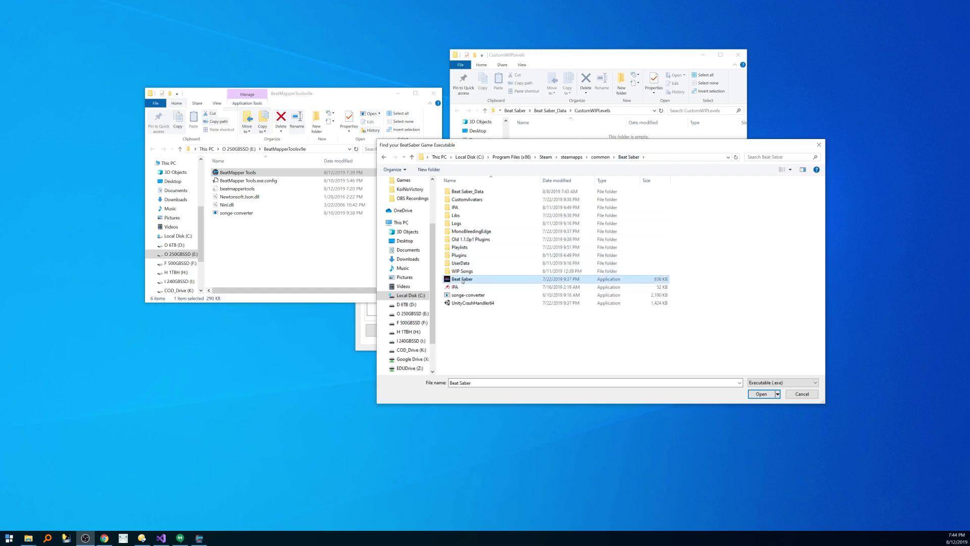
double_click(468, 280)
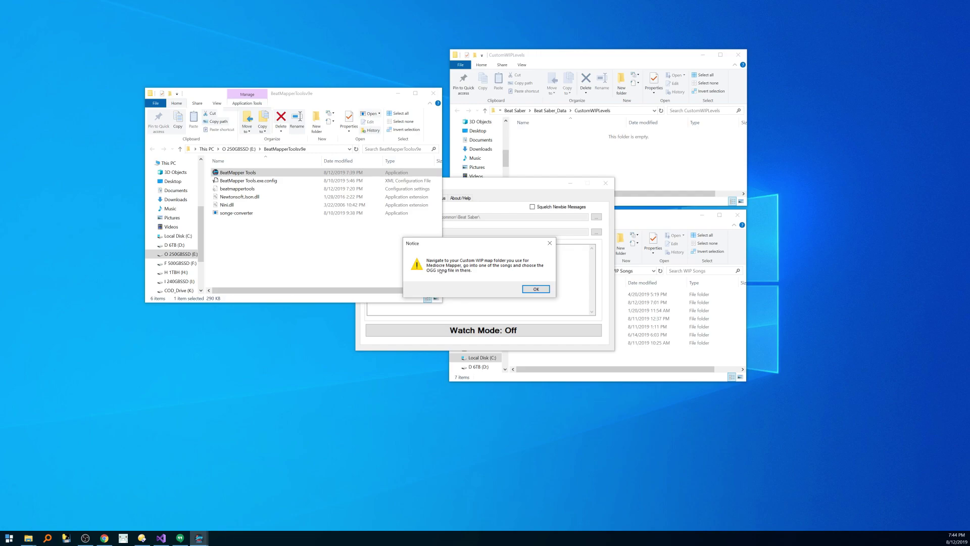
Choose electricdreams.ogg from WIP Songs > ElectricDreams and dismiss the watcher notice.
click(536, 289)
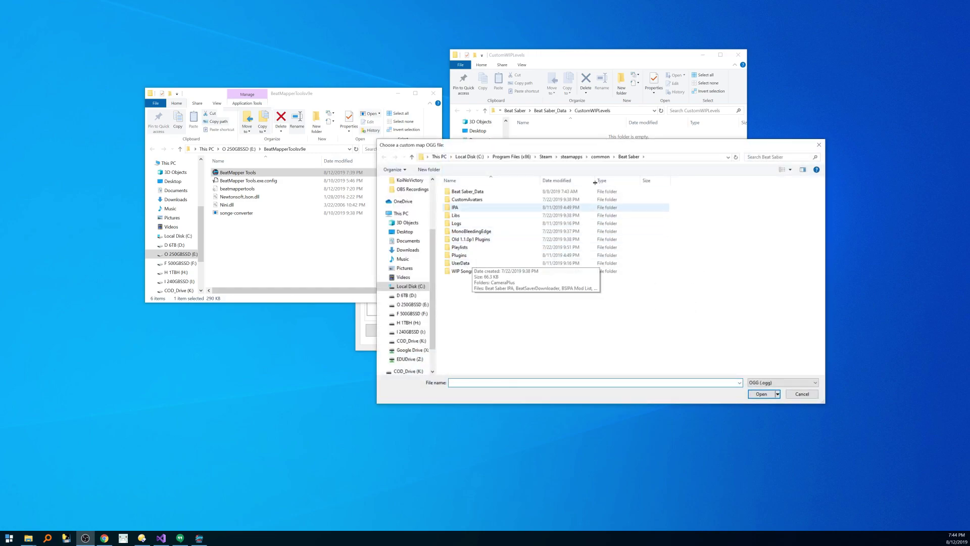
double_click(468, 272)
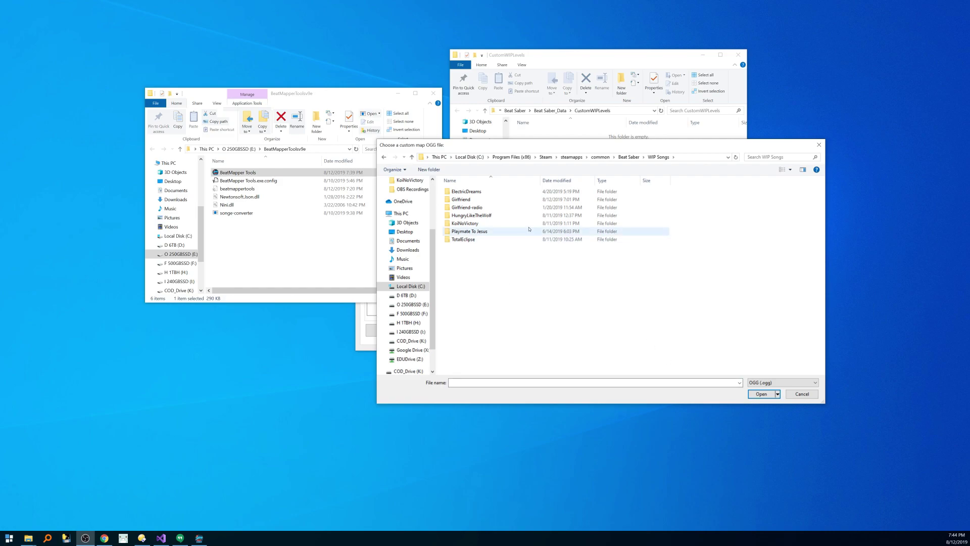
double_click(467, 192)
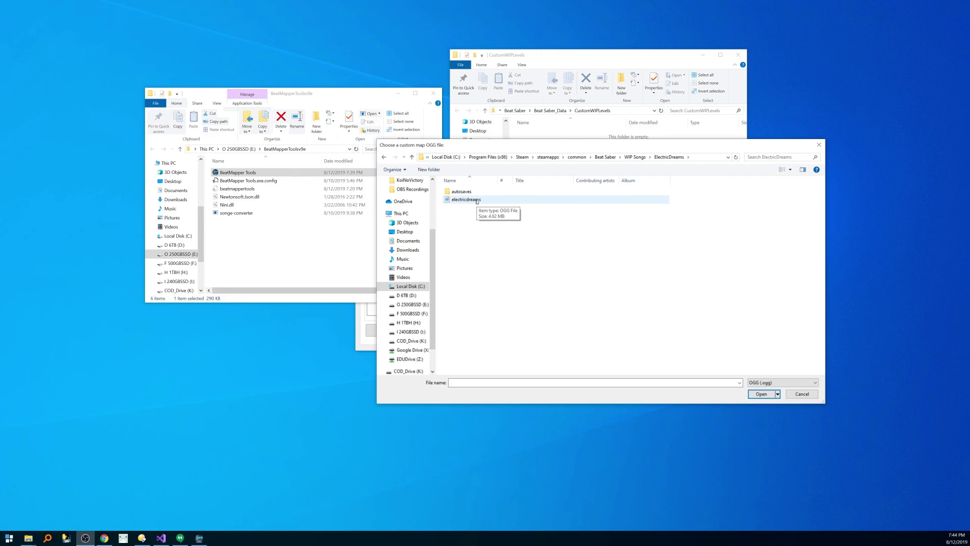
double_click(477, 200)
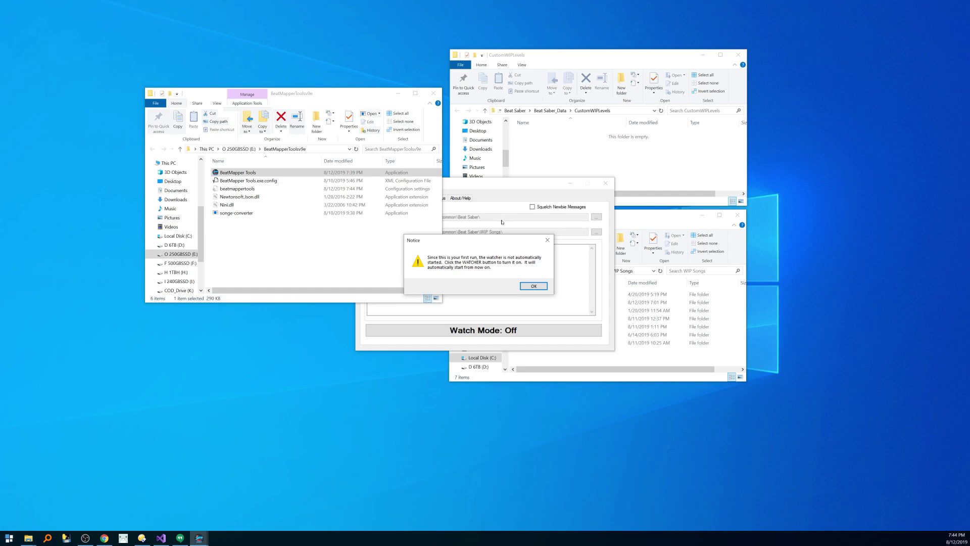
click(534, 286)
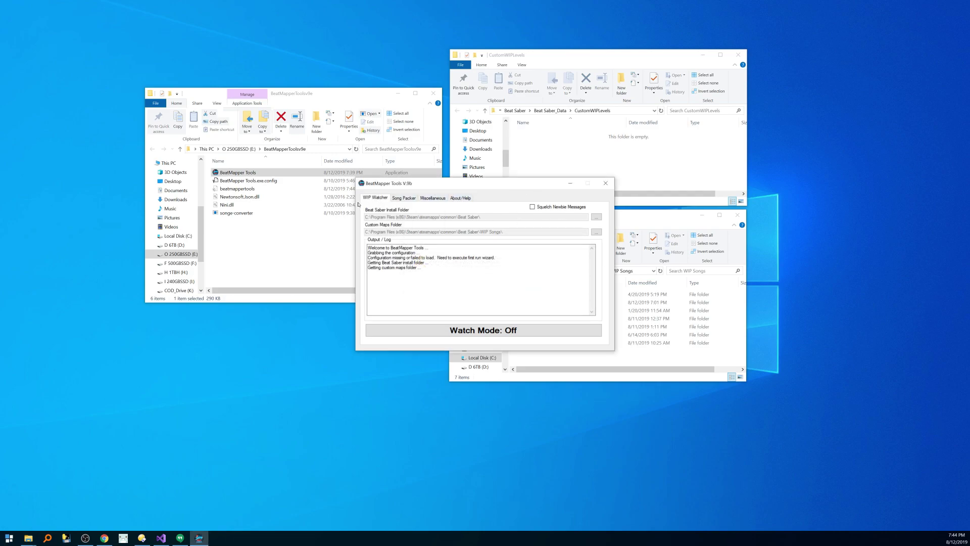
In Miscellaneous settings, start browsing for the Mediocre Mapper executable.
click(433, 199)
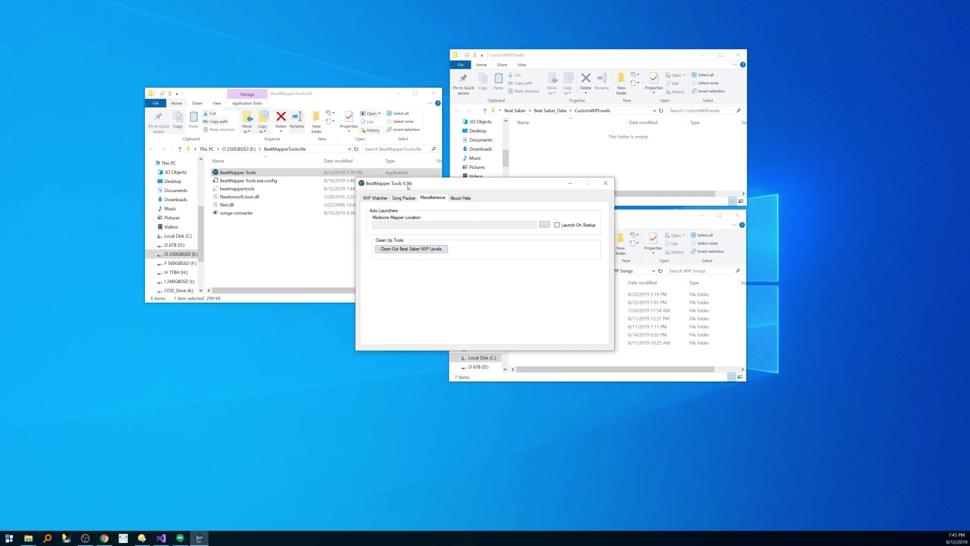
click(544, 225)
click(545, 297)
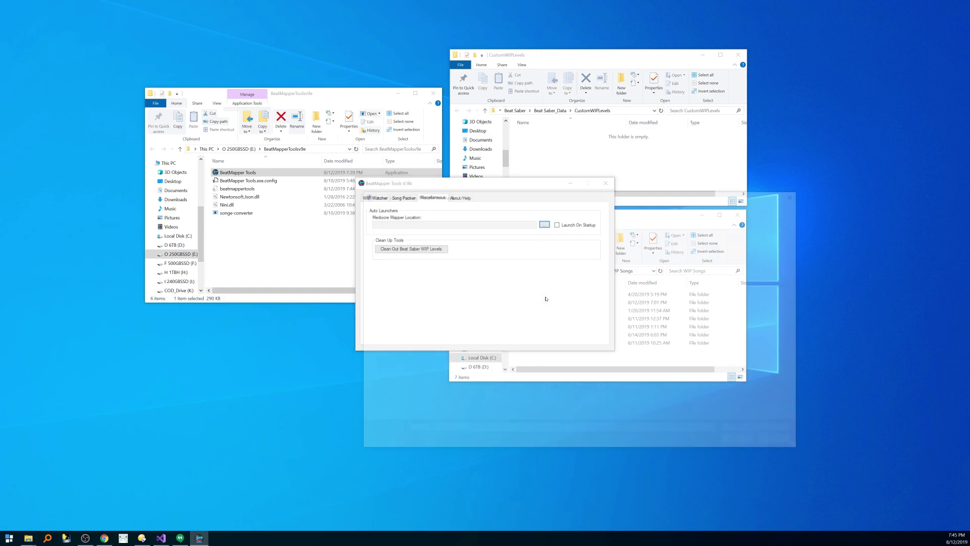
click(710, 208)
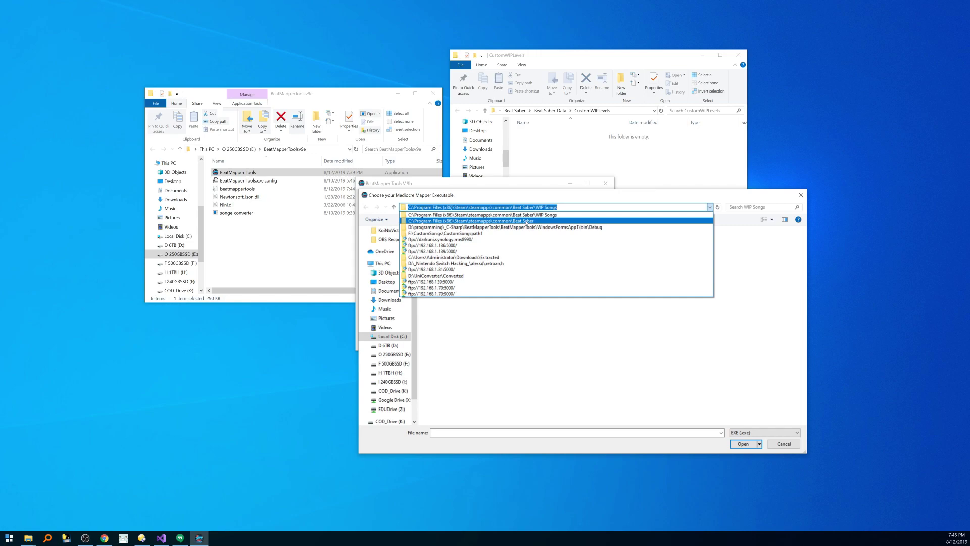
click(576, 209)
click(577, 210)
Set D:\Mediocre Mapper\MediocreMapper\MediocreMapper.exe as the mapper and enable Launch On Startup.
text(d:\med)
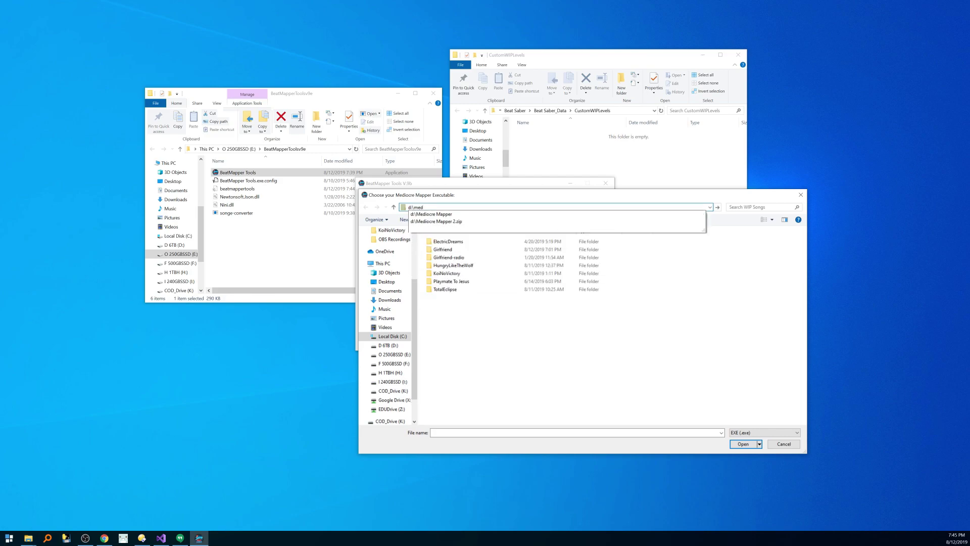
key(Down)
key(Return)
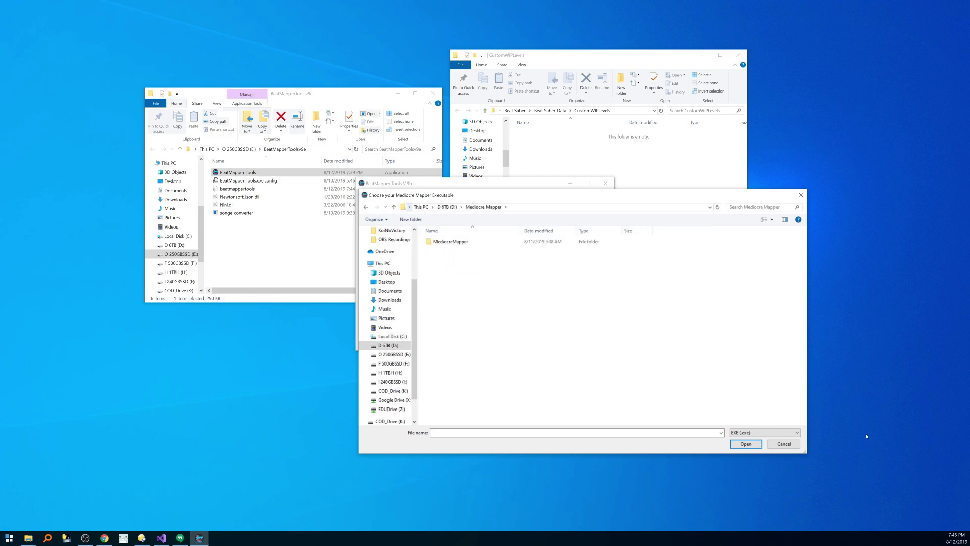
double_click(450, 243)
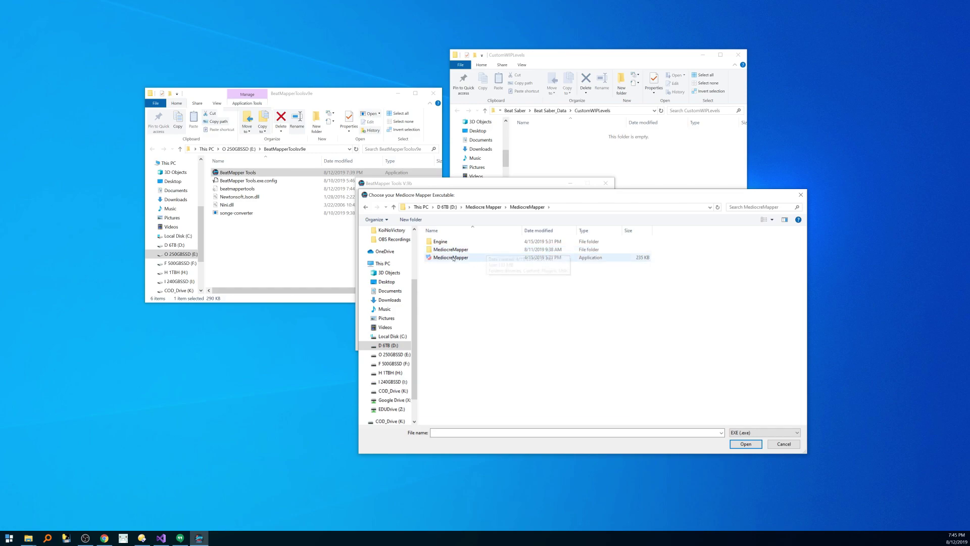
double_click(452, 257)
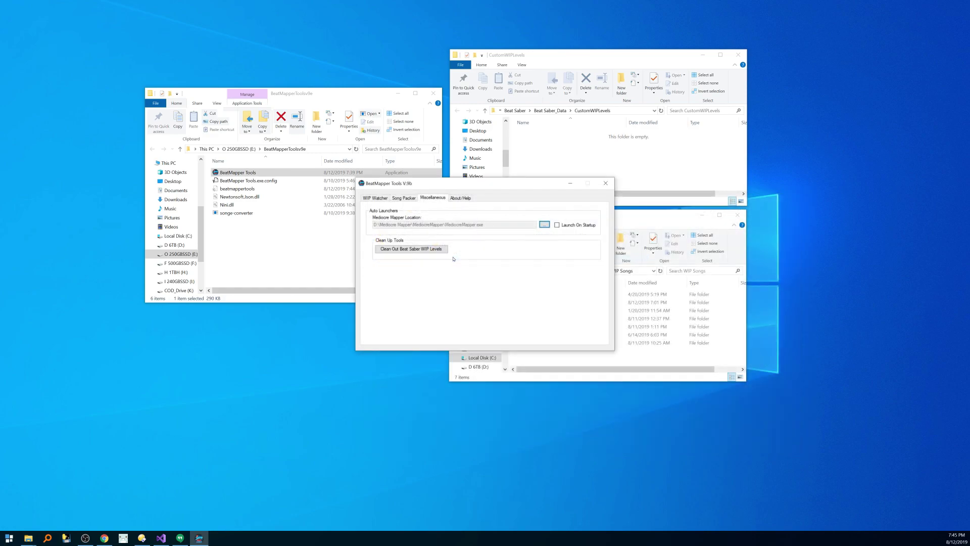
click(558, 226)
Restart BeatMapper Tools, closing the auto-launched Mediocre Mapper, so it runs with Watch Mode on.
click(605, 183)
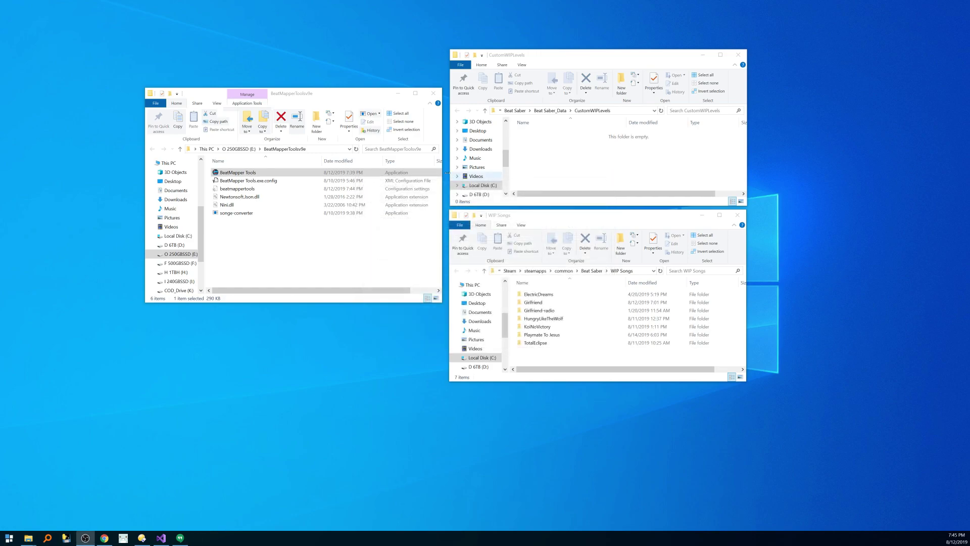
double_click(238, 172)
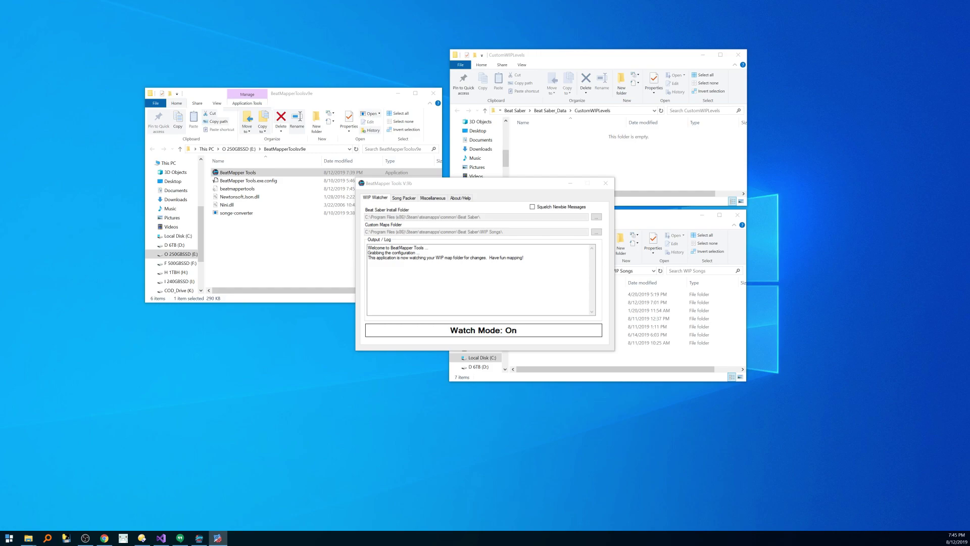
drag(883, 203, 277, 138)
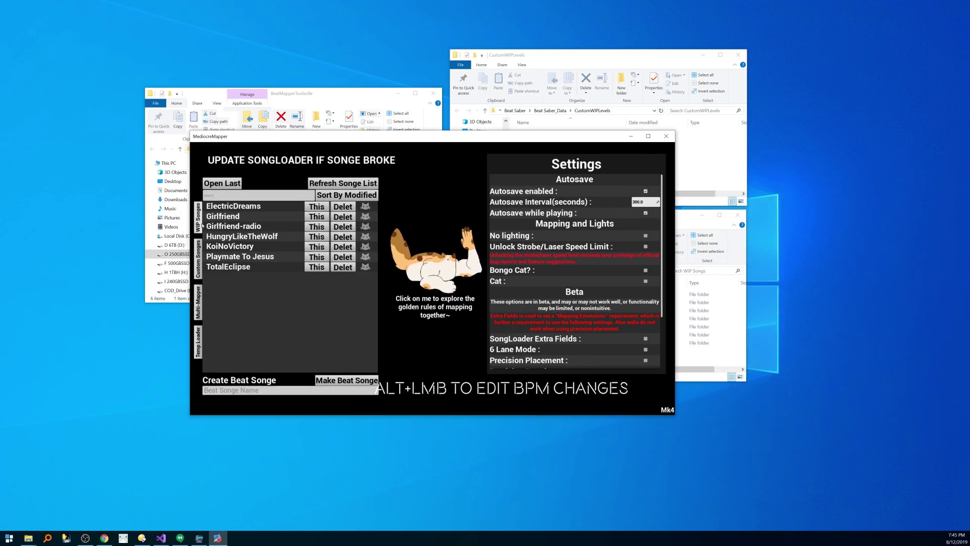
click(666, 136)
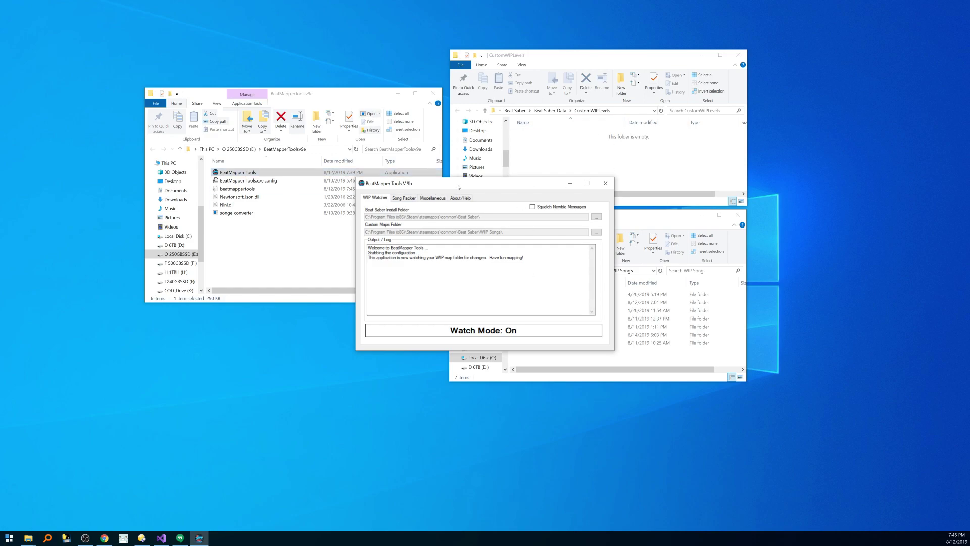
click(605, 184)
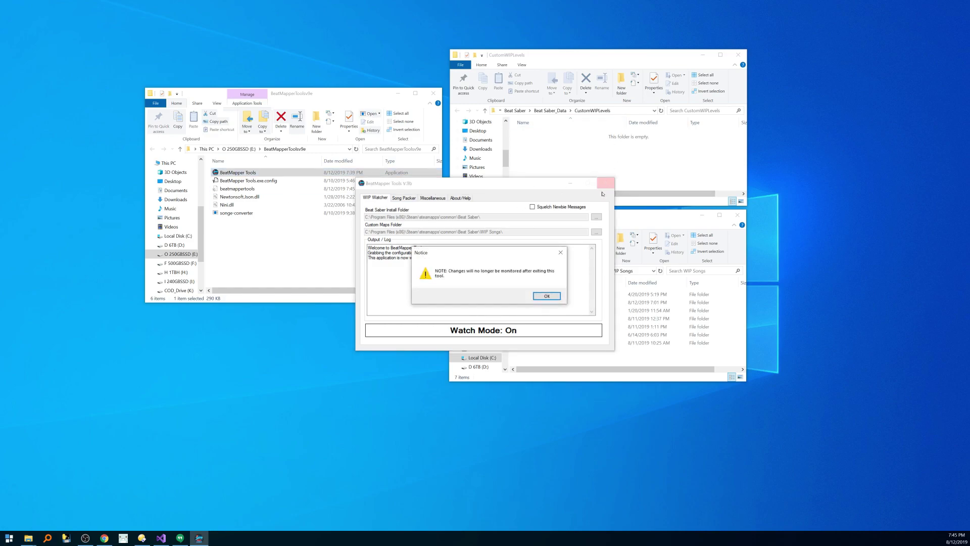
click(540, 296)
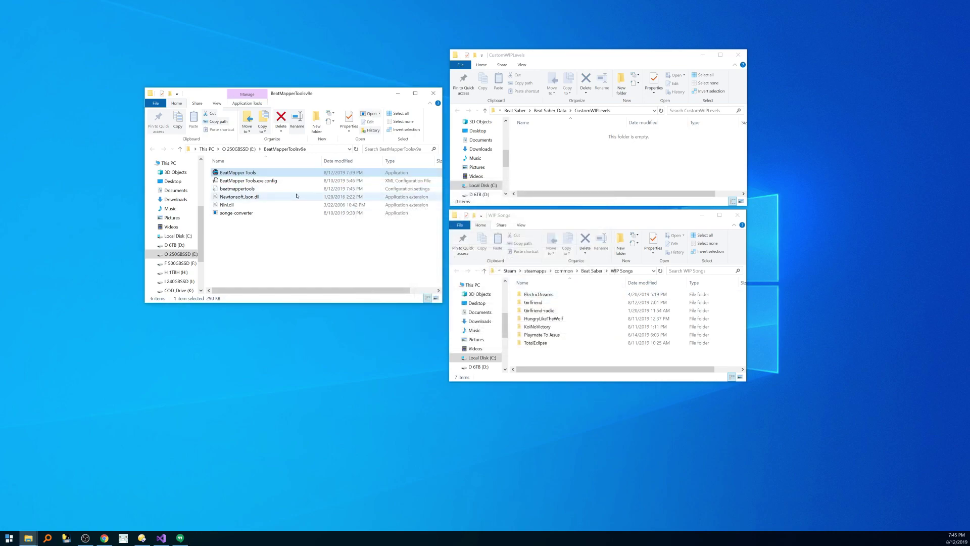
double_click(245, 173)
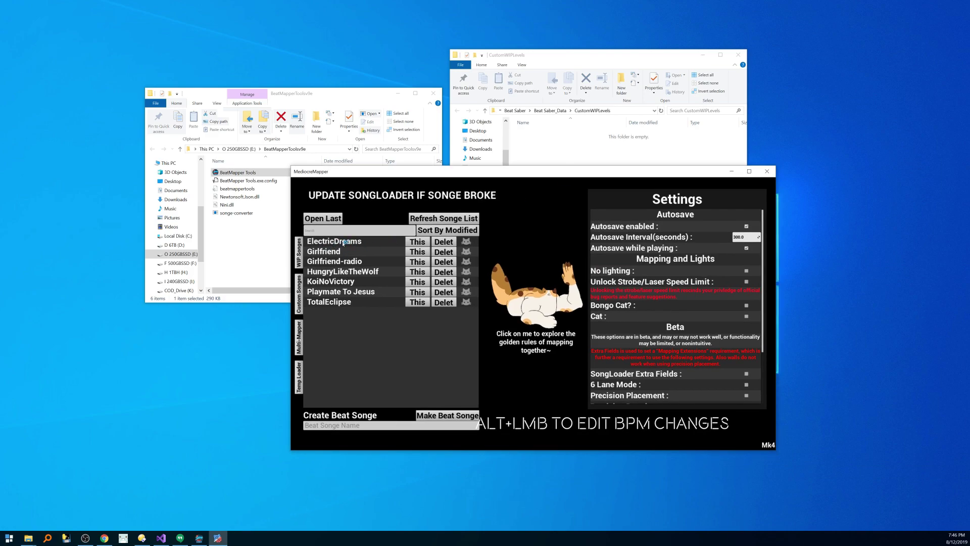
Open the ElectricDreams Expert level in MediocreMapper and save it.
click(418, 241)
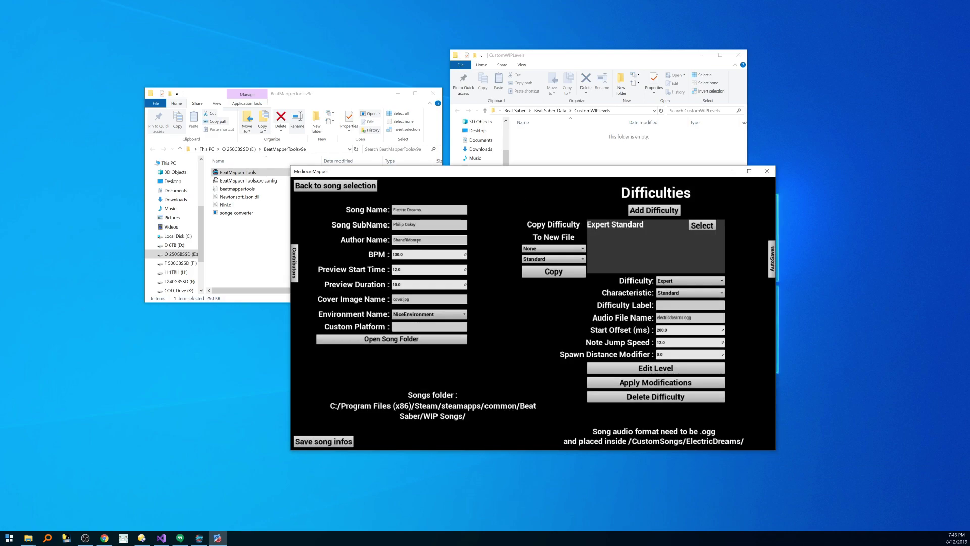
click(655, 368)
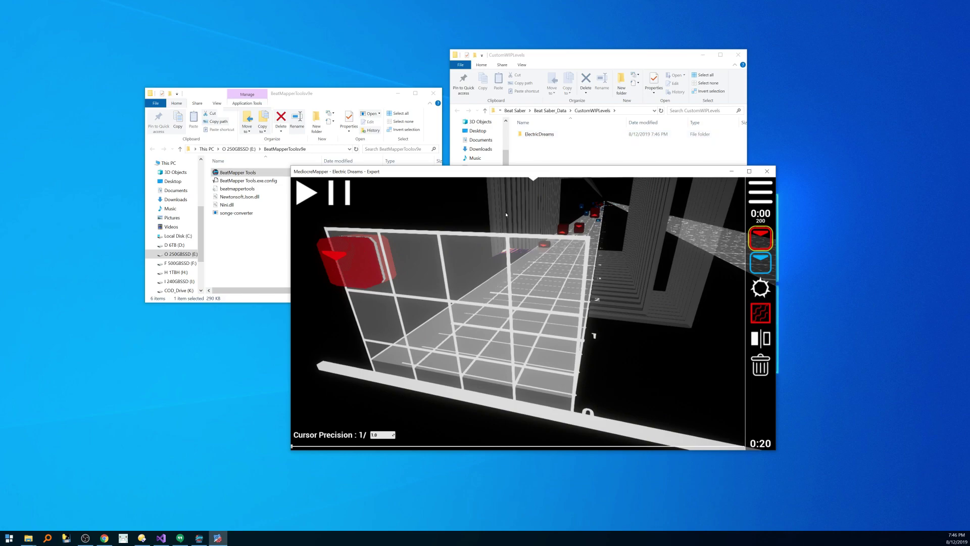
scroll(592, 336, up, 20)
scroll(587, 266, up, 10)
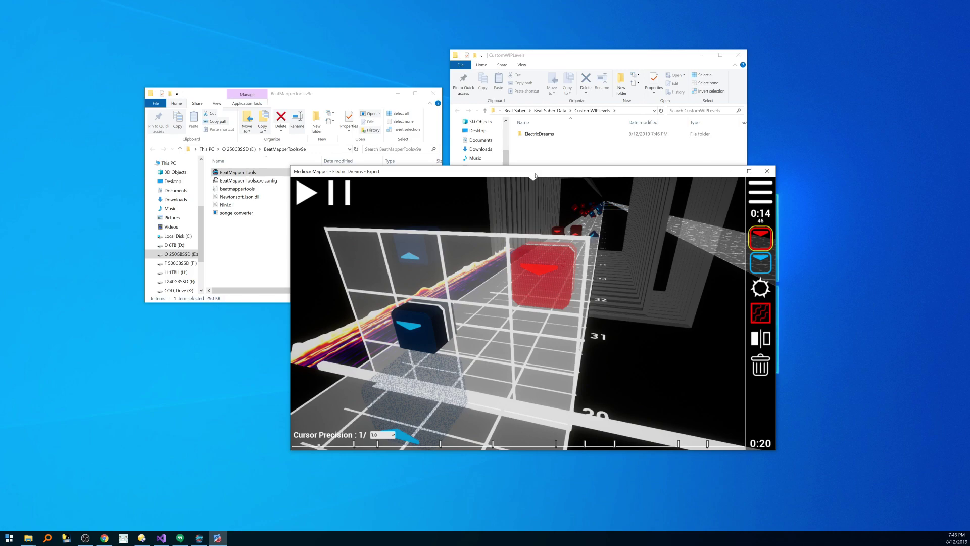
key(ctrl+s)
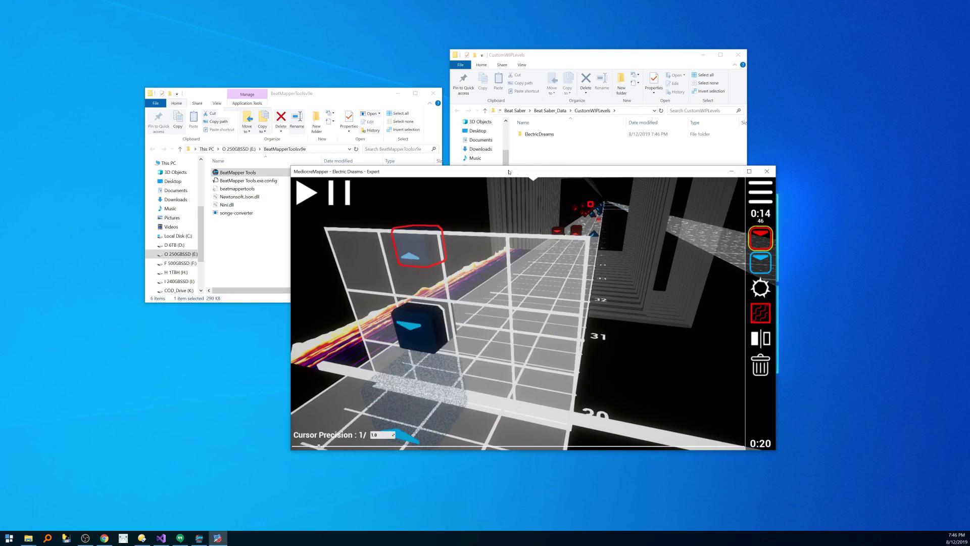
Move the editor aside to read BeatMapper Tools' conversion log.
drag(509, 172, 550, 218)
drag(544, 175, 528, 172)
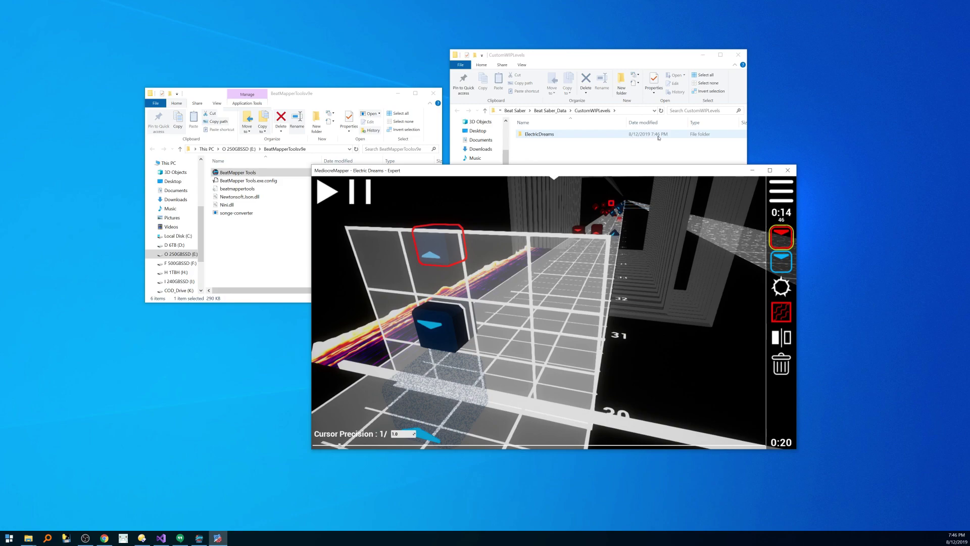
drag(505, 170, 671, 285)
drag(412, 183, 302, 106)
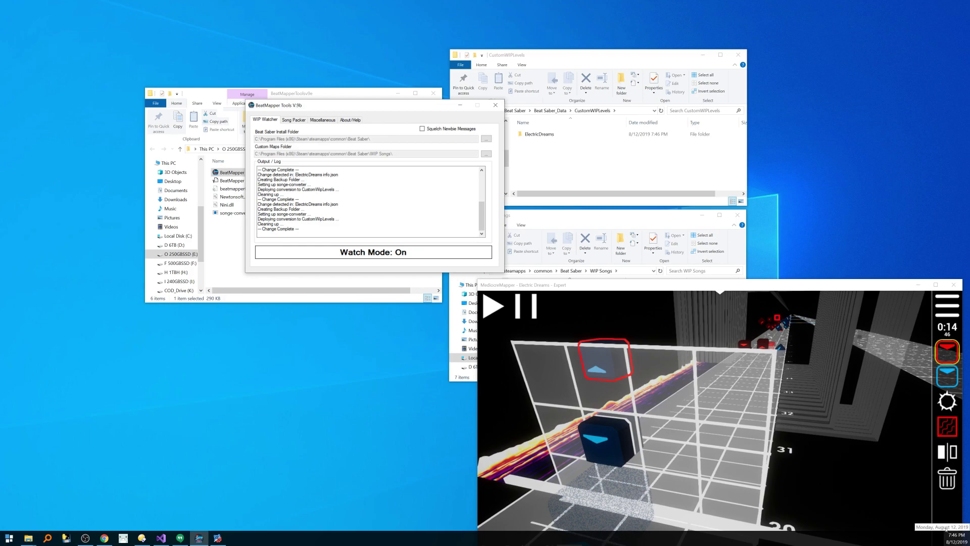
Bring MediocreMapper back to the front and save the Electric Dreams Expert map again.
drag(790, 291, 638, 202)
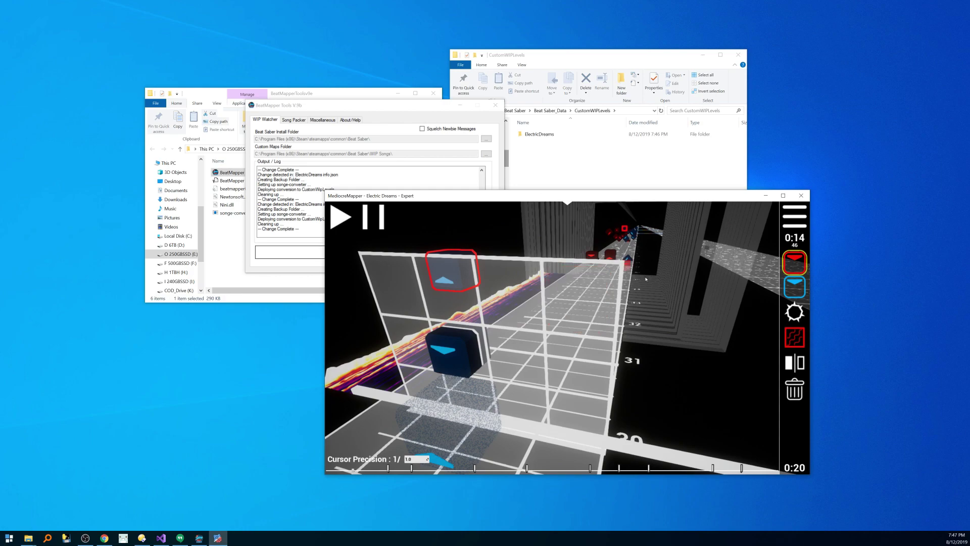
key(ctrl+s)
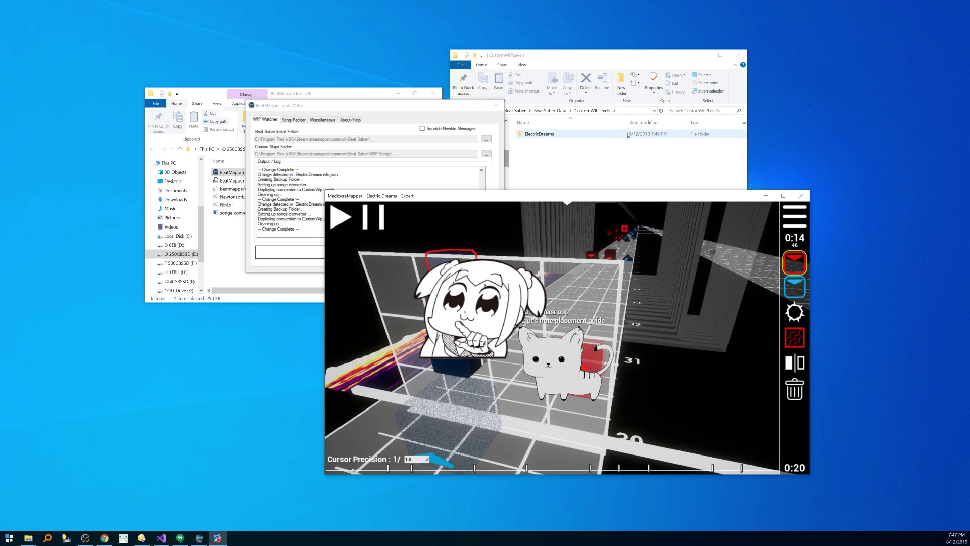
Close MediocreMapper, inspect the ElectricDreams folder in CustomWIPLevels, then return to BeatMapper Tools.
click(801, 196)
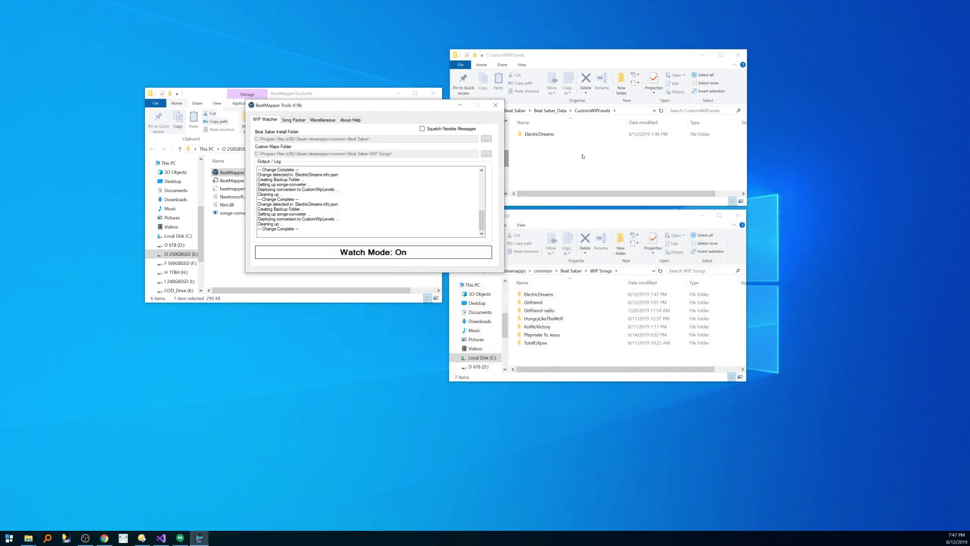
double_click(540, 135)
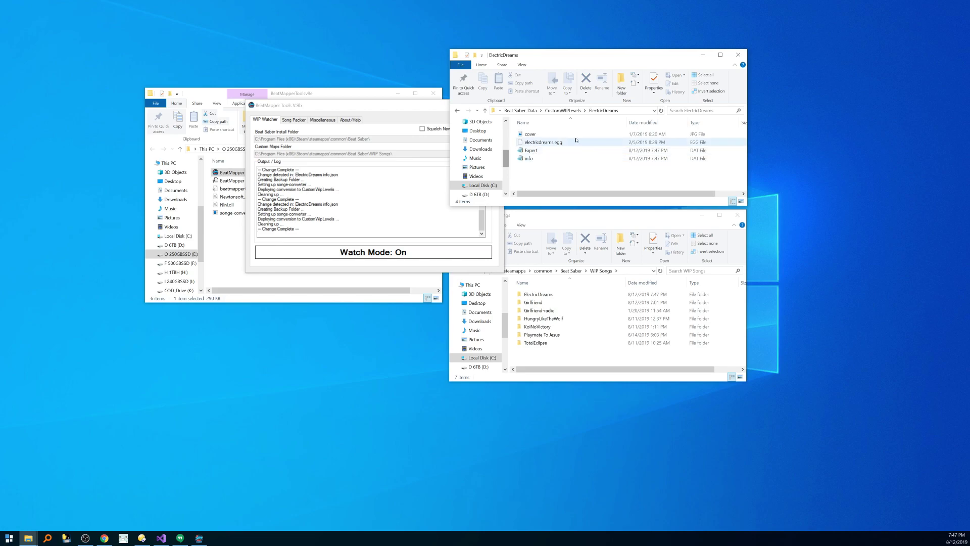
click(566, 110)
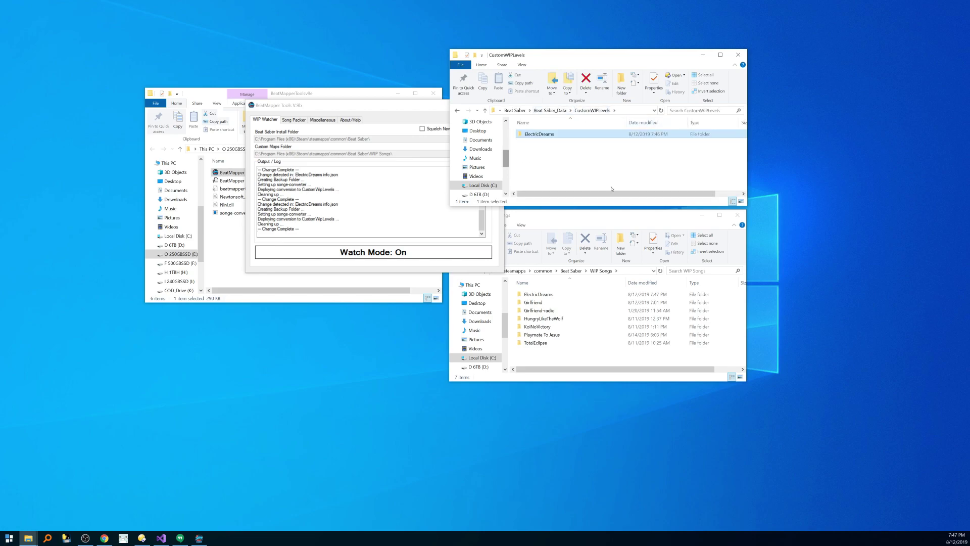
click(393, 110)
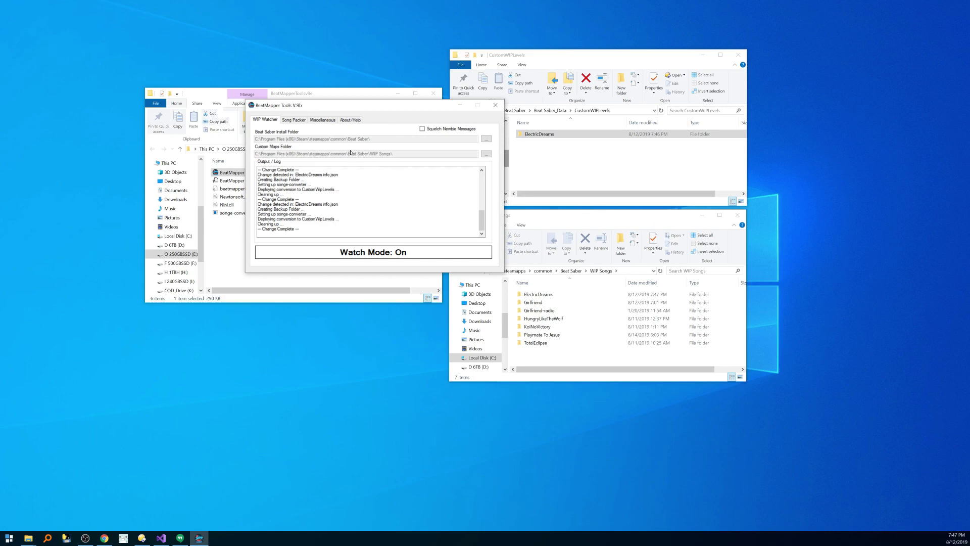
Select ElectricDreams in the Song Packer and start choosing a Packed Song Path folder.
click(294, 119)
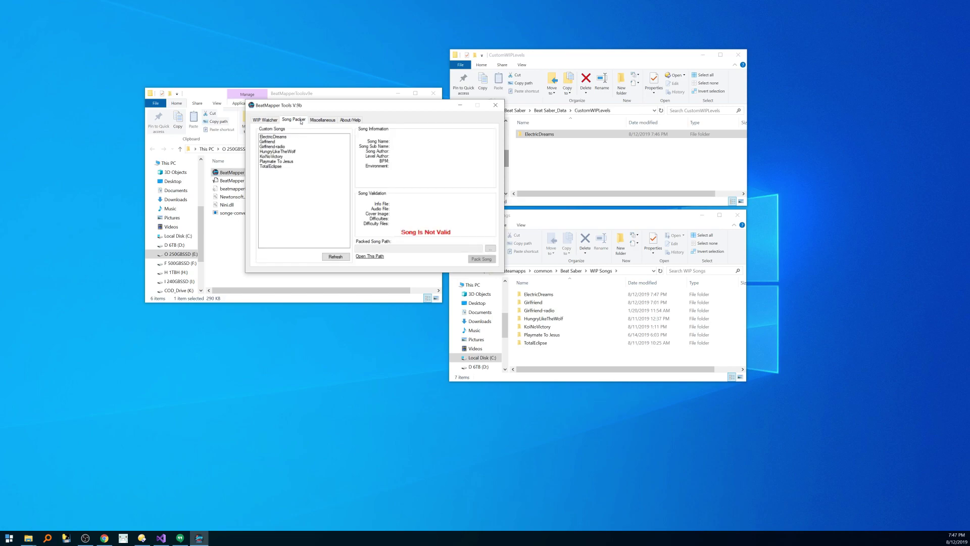
click(278, 138)
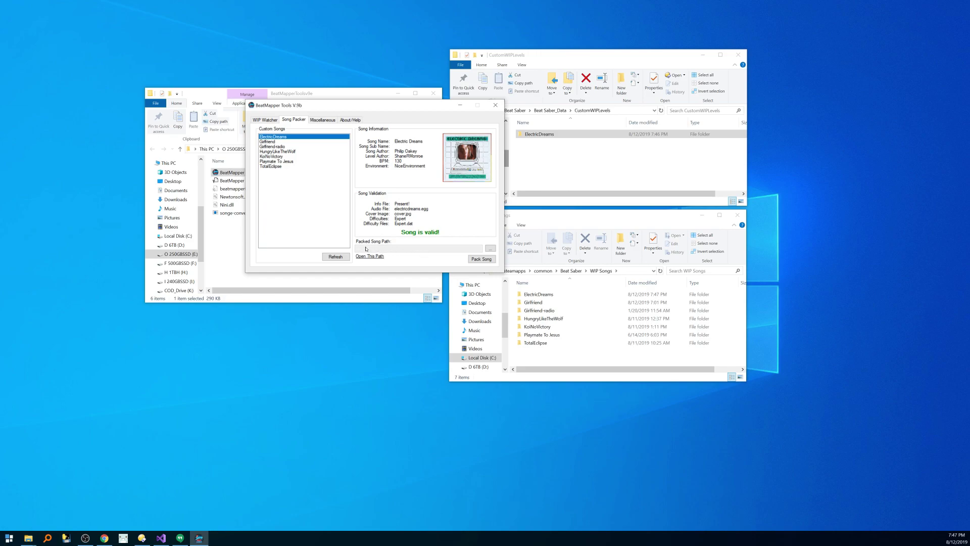
click(490, 248)
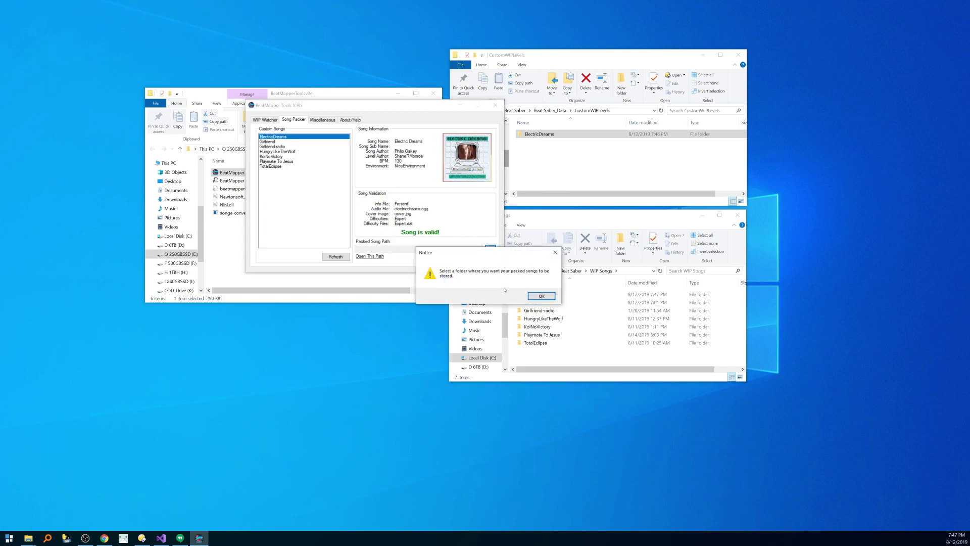
Make a new 'packed' folder on E: as the pack destination and pack ElectricDreams into it.
click(539, 296)
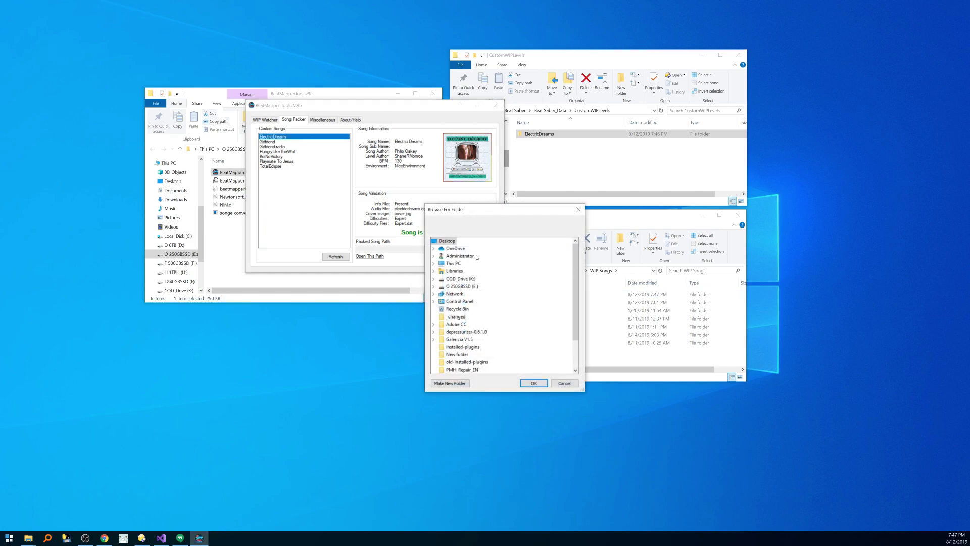
double_click(460, 286)
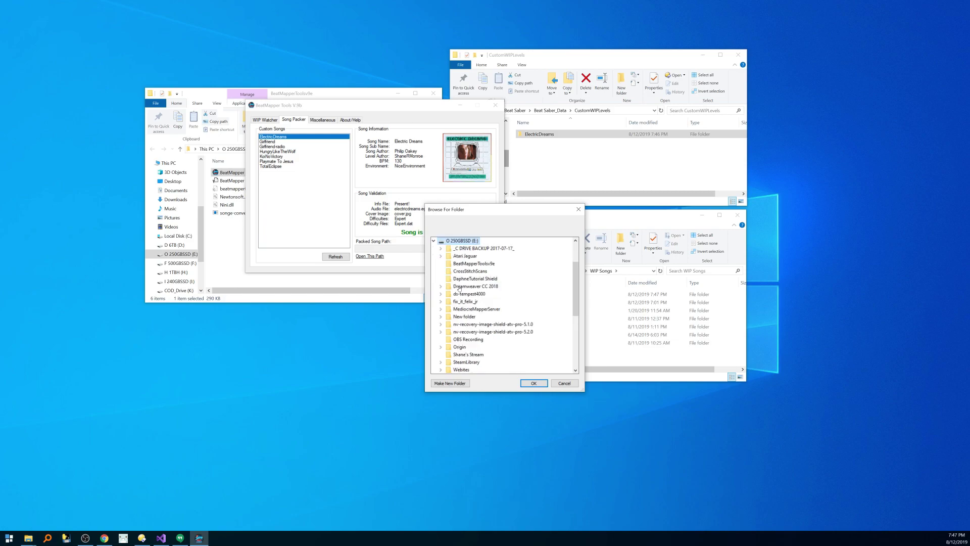
click(449, 383)
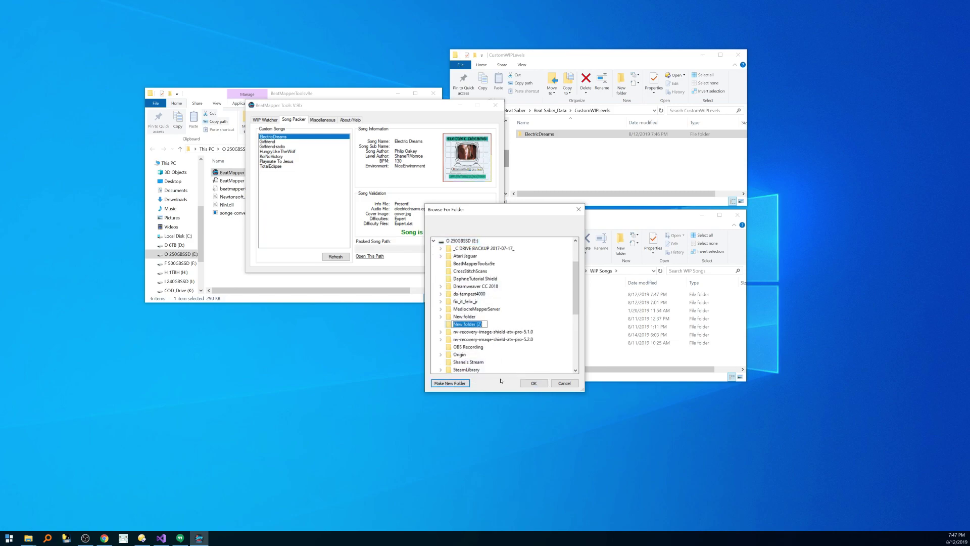
text(packed)
key(Return)
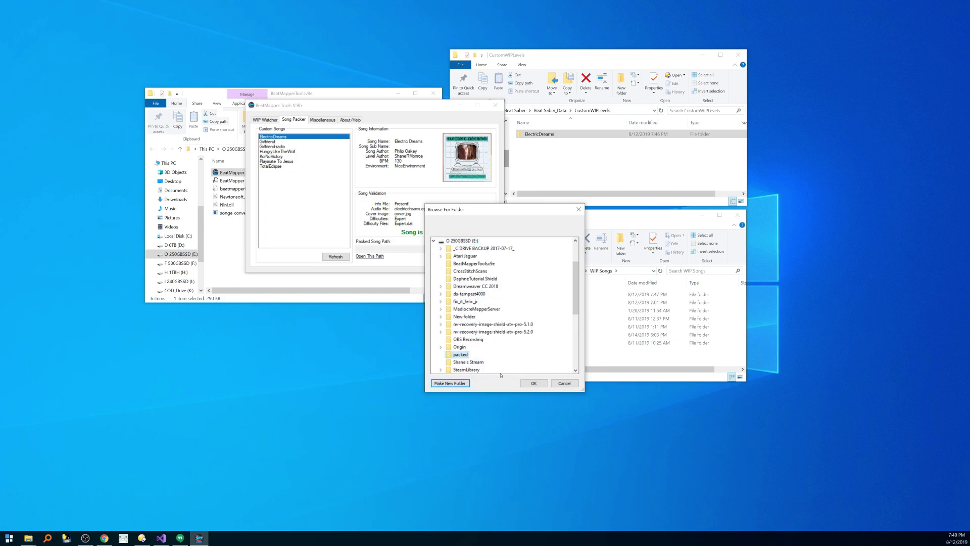
click(534, 384)
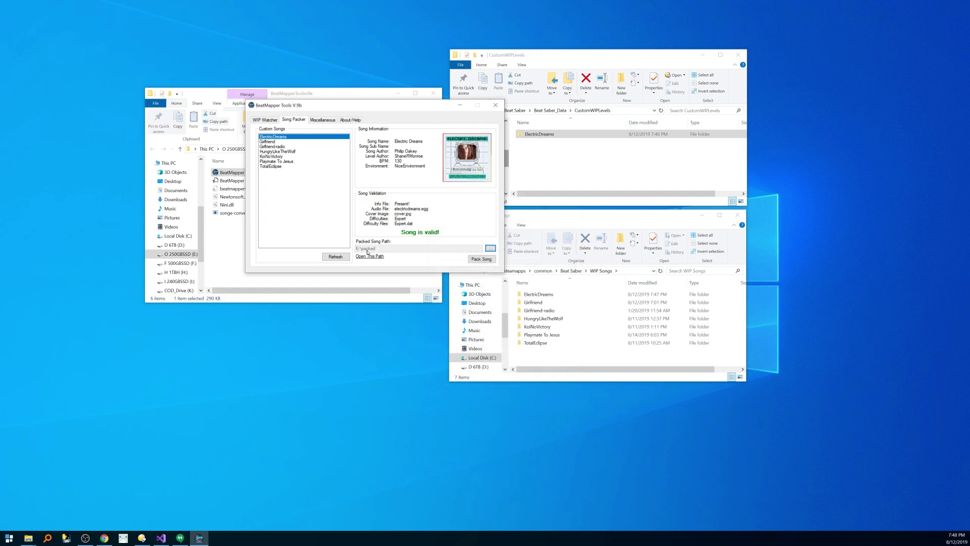
click(486, 261)
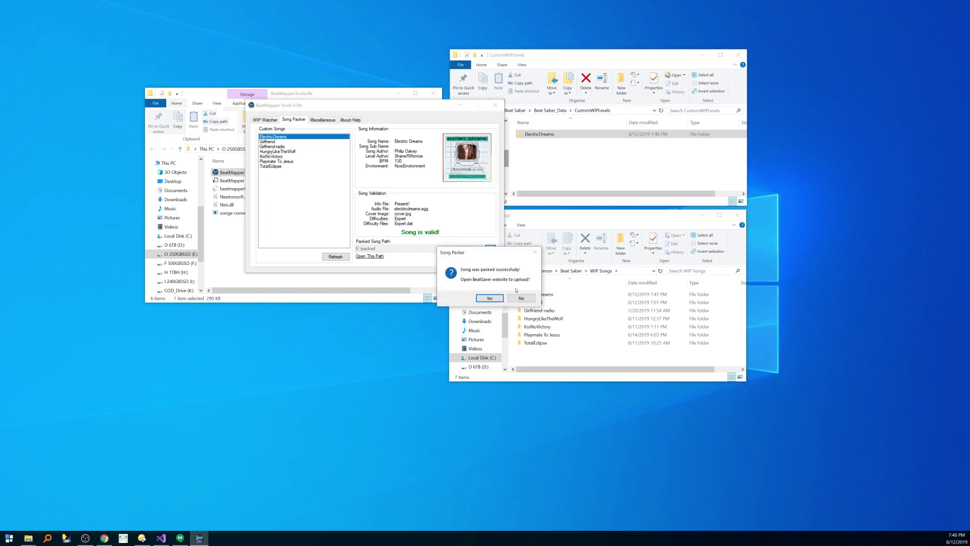
Decline the BeatSaver upload, hide Chrome, and check ElectricDreams.zip (4.60 MB) in E:\packed.
click(520, 297)
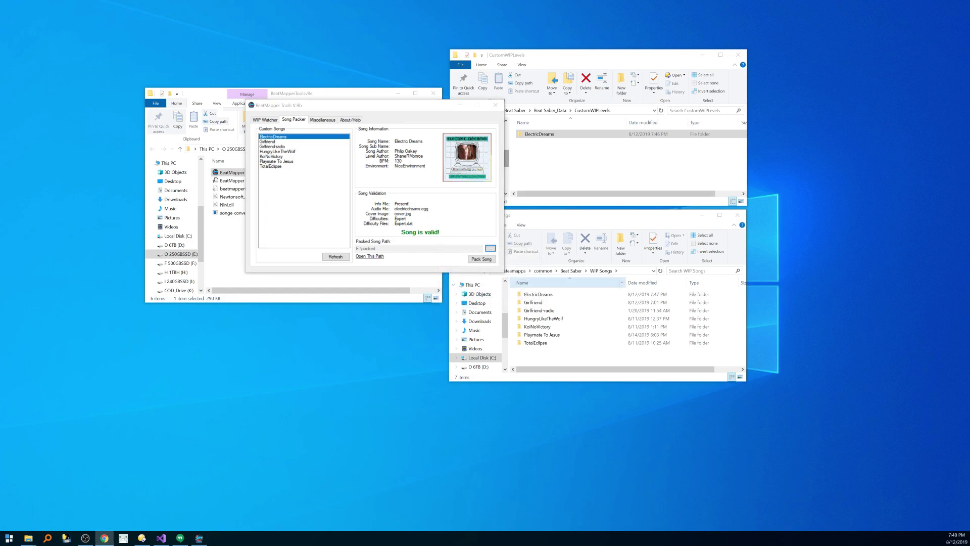
drag(910, 125, 516, 61)
click(530, 54)
click(357, 256)
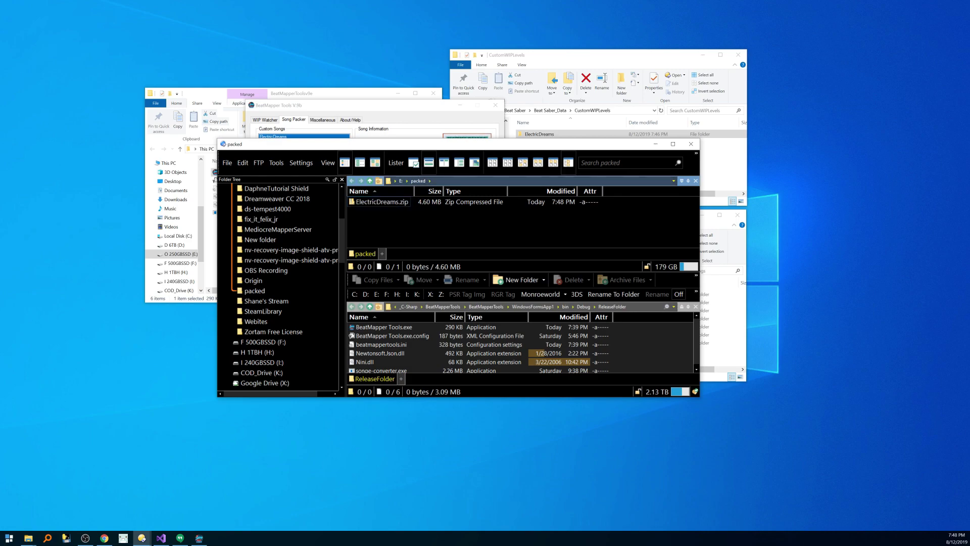
click(691, 144)
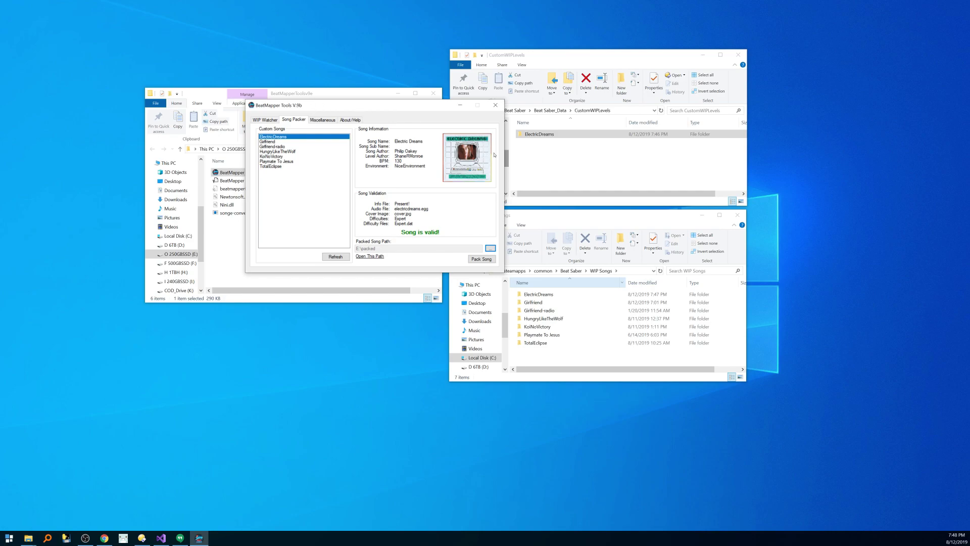
Select TotalEclipse in Custom Songs and convert it, giving a valid 136 BPM Expert song.
click(544, 133)
click(289, 162)
click(272, 167)
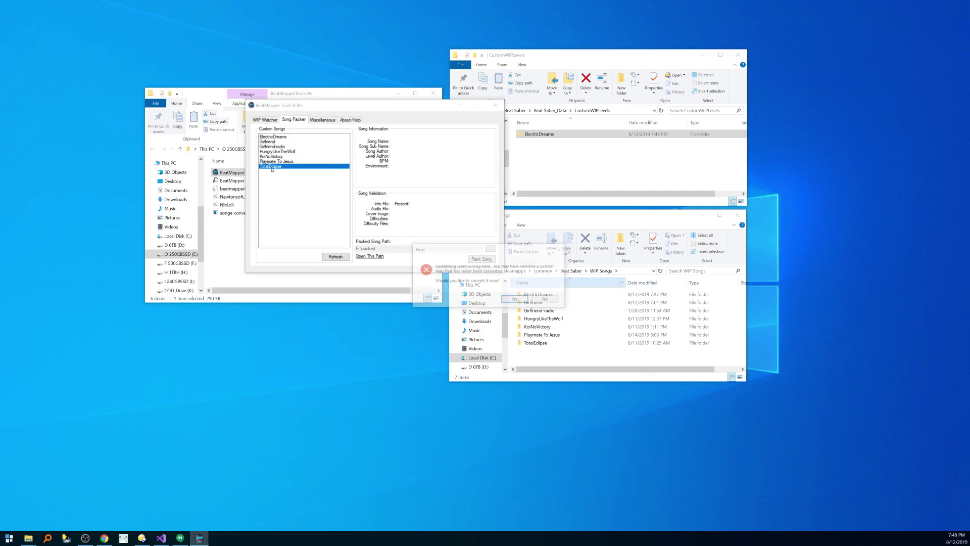
drag(466, 249, 389, 163)
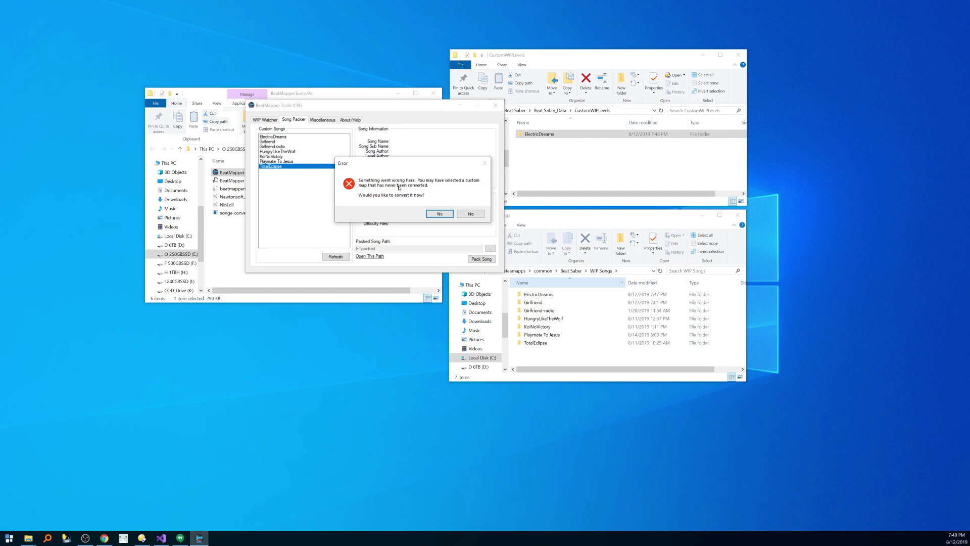
click(436, 215)
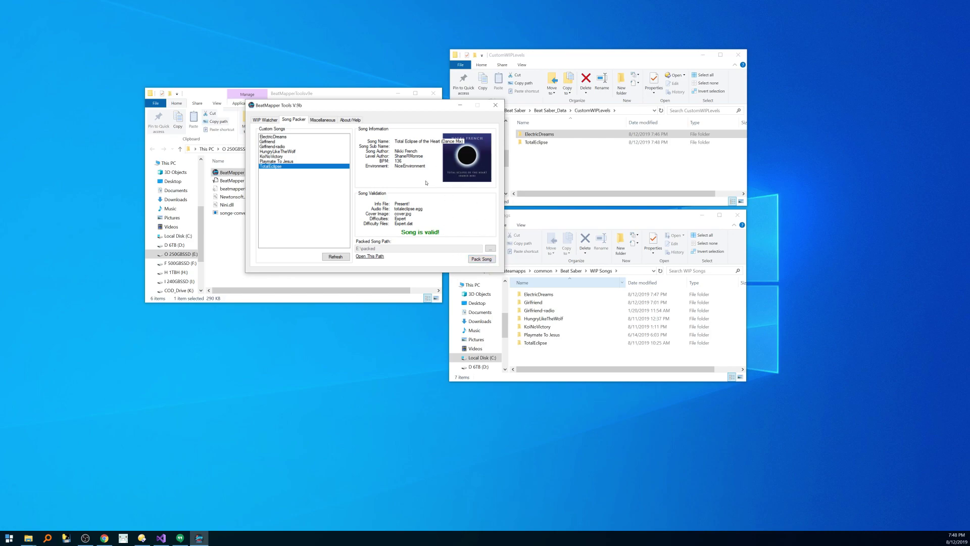
Pack TotalEclipse without uploading and confirm TotalEclipse.zip (4.51 MB) sits beside ElectricDreams.zip.
click(486, 261)
click(521, 298)
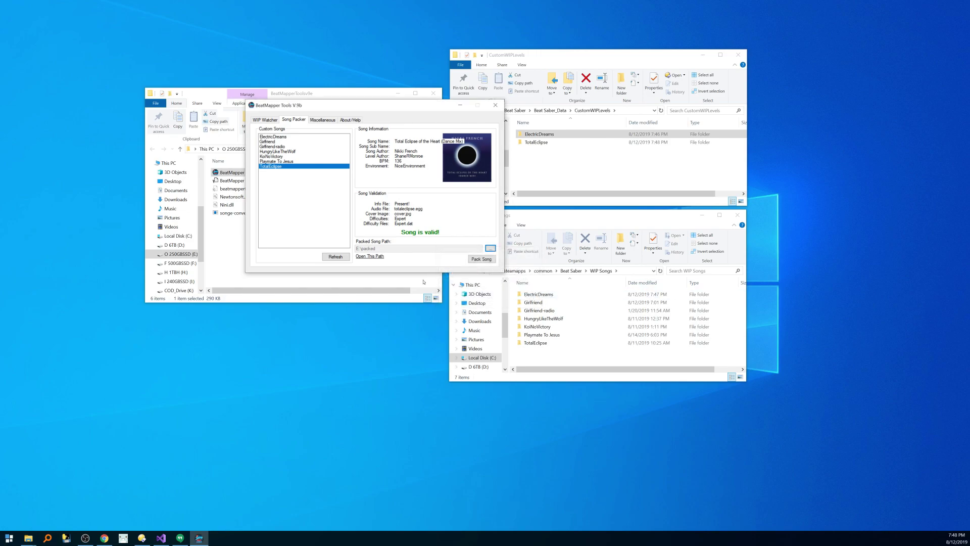
click(370, 255)
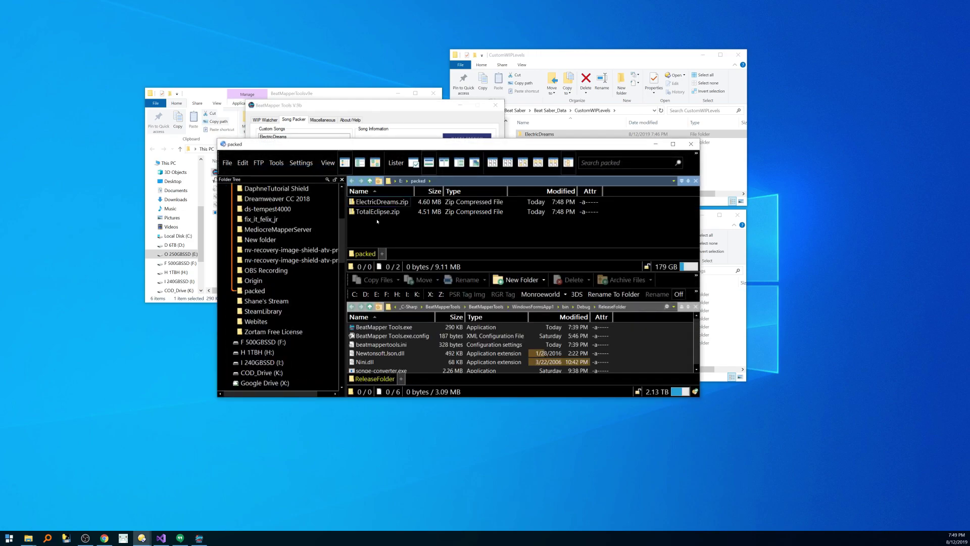
click(691, 144)
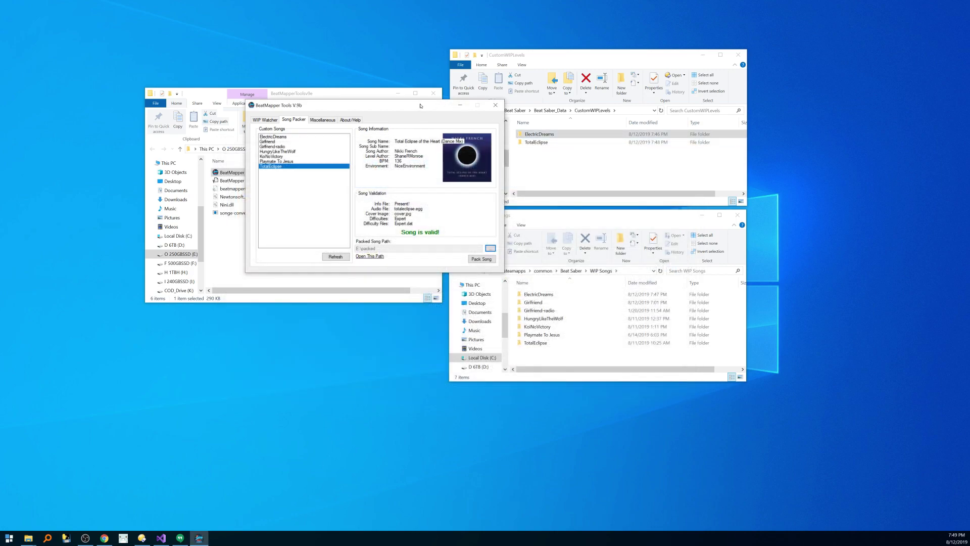
drag(400, 105, 377, 120)
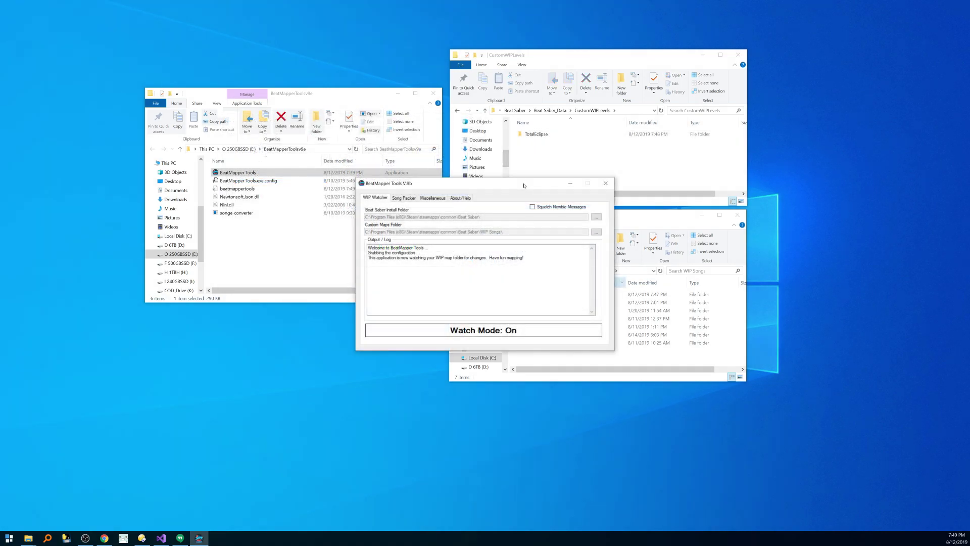
Read the About/Help page, then go back to the WIP Watcher tab.
click(459, 198)
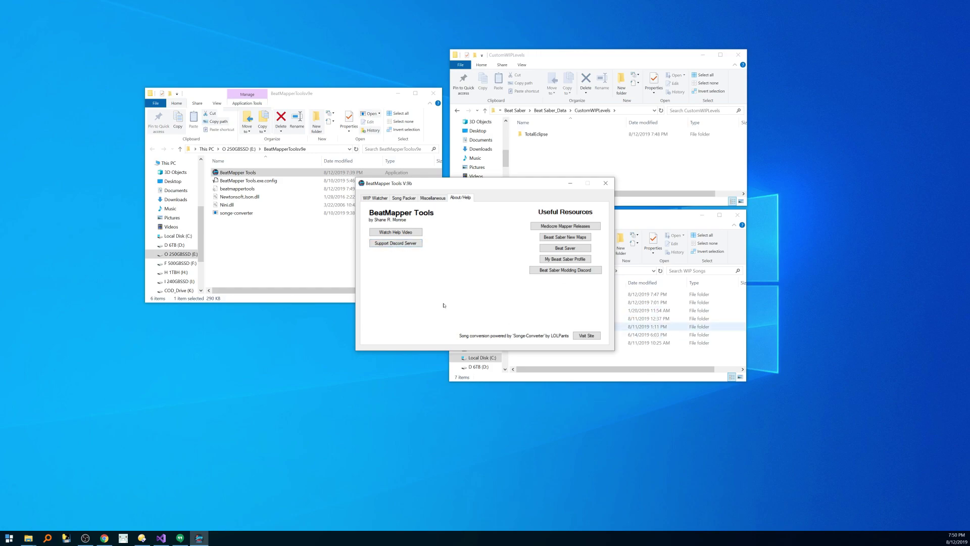
click(379, 199)
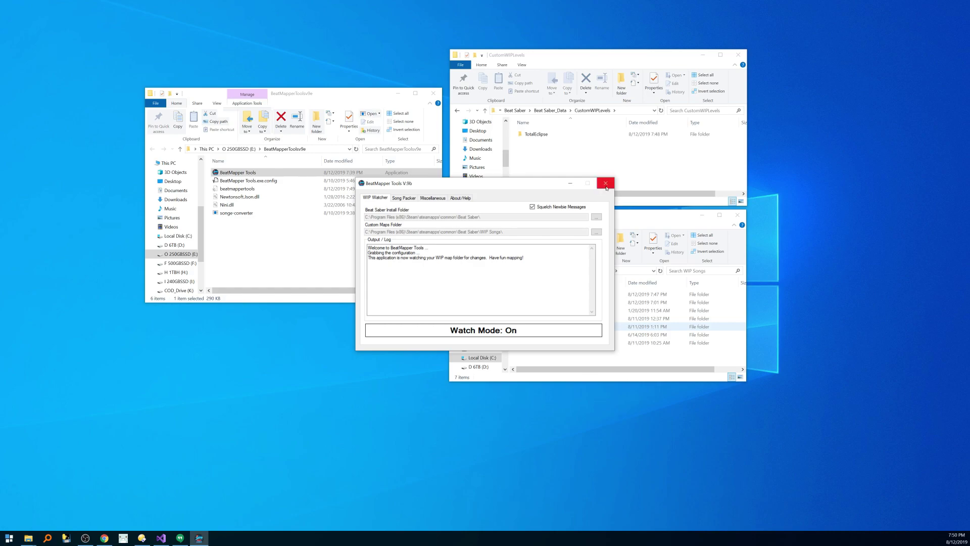
Close the BeatMapper Tools window.
click(606, 186)
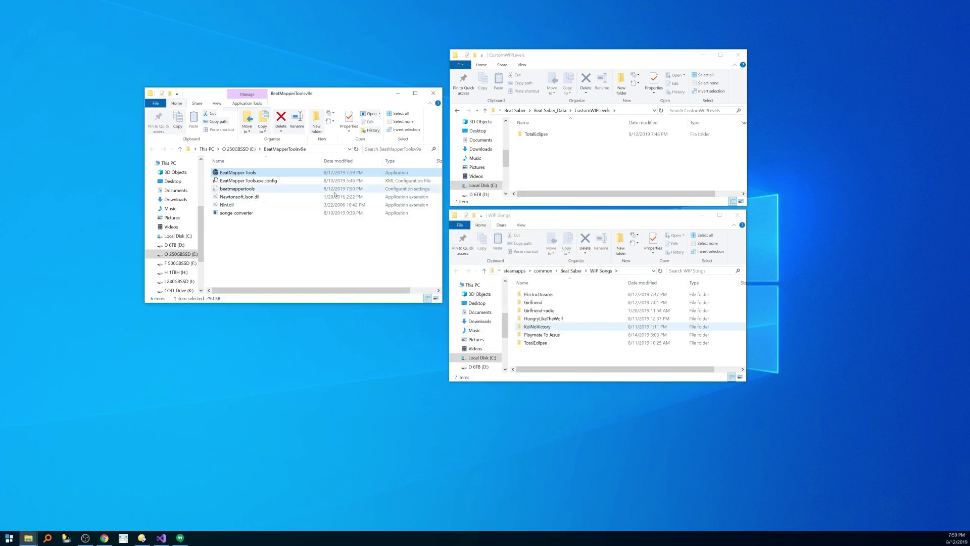